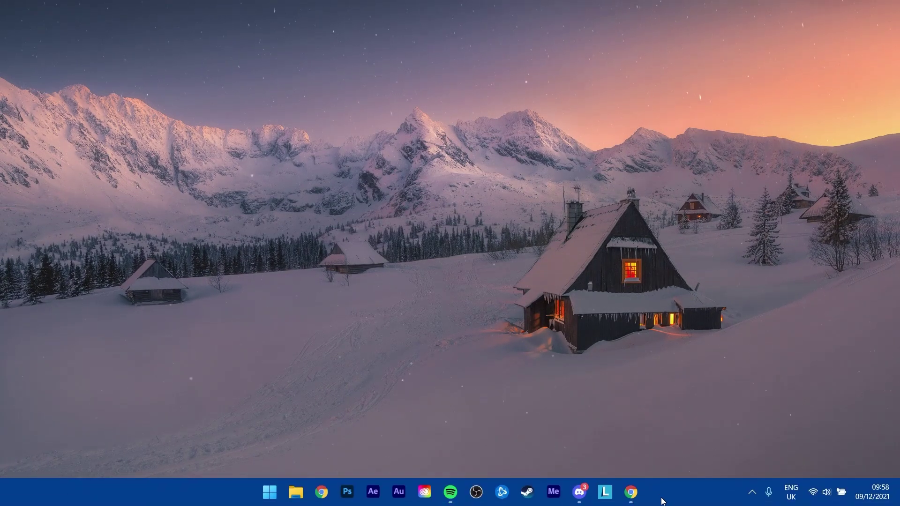
Bring up the Discord Status page in the browser and review the overall system statuses
{"action": "left_click", "coordinate": [631, 492]}
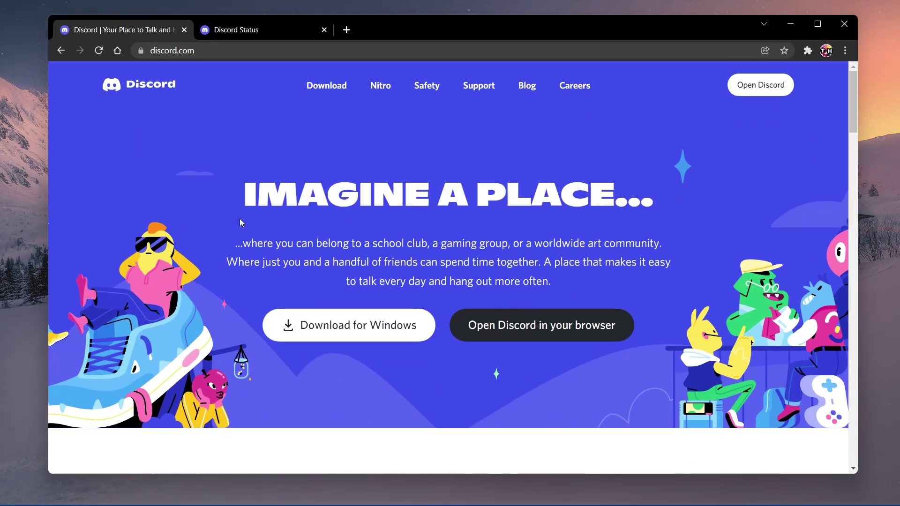
{"action": "left_click", "coordinate": [272, 29]}
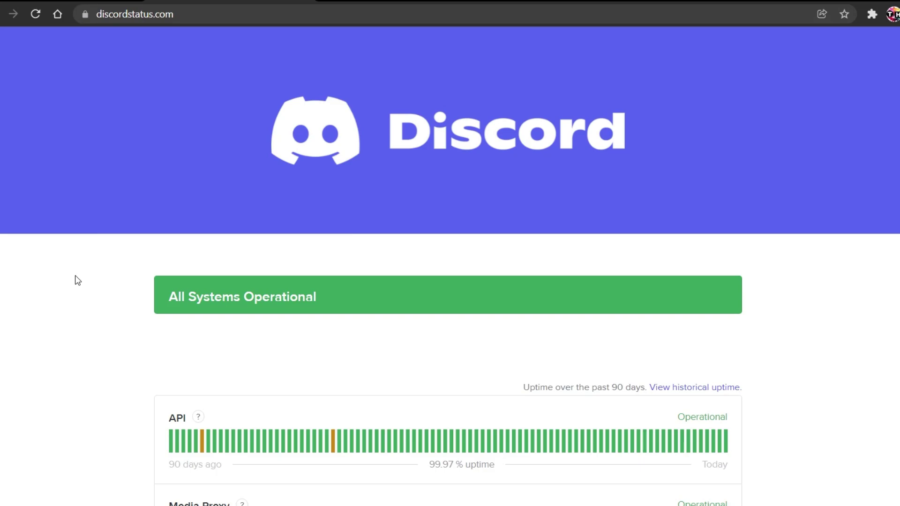
{"action": "middle_click", "coordinate": [73, 275]}
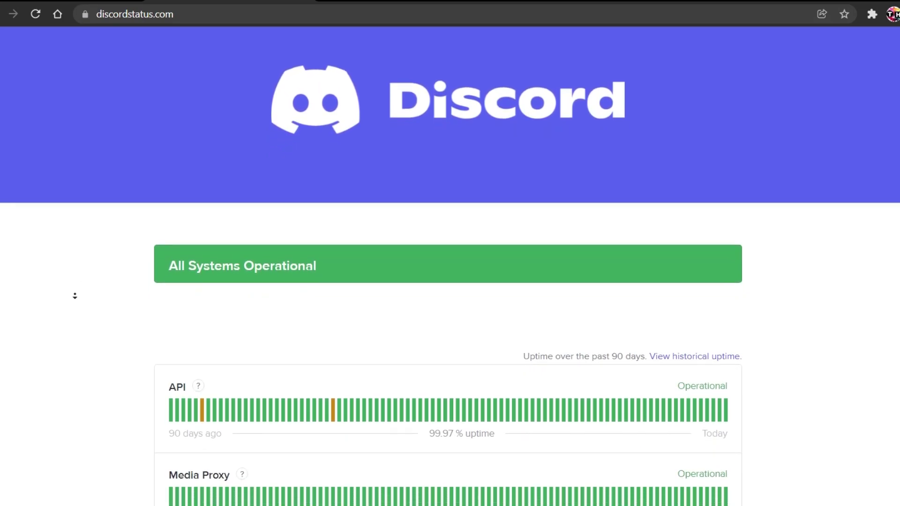
{"action": "left_click", "coordinate": [86, 220]}
{"action": "left_click_drag", "start_coordinate": [187, 15], "coordinate": [87, 19]}
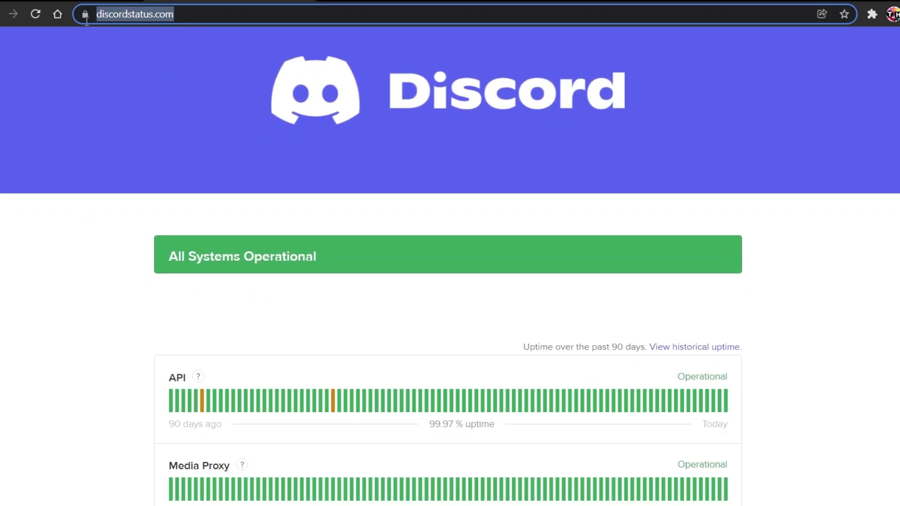
{"action": "left_click", "coordinate": [72, 266]}
{"action": "middle_click", "coordinate": [73, 291]}
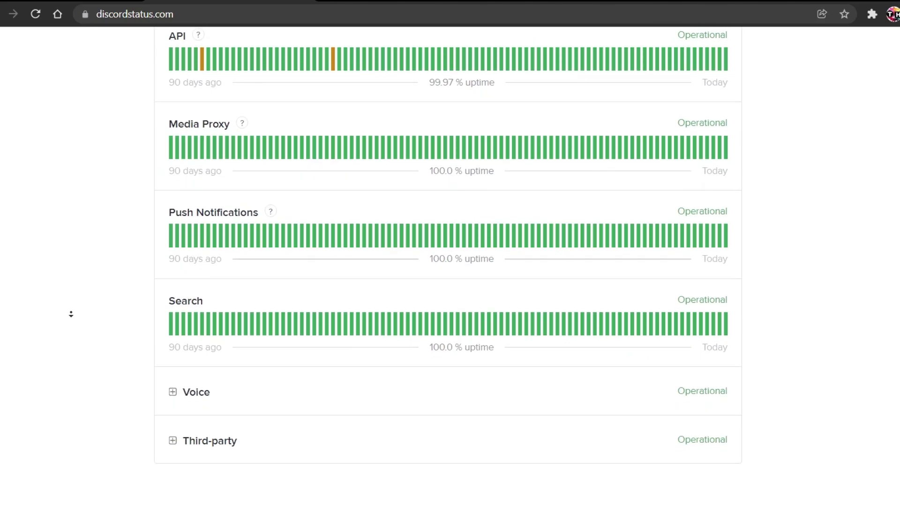
{"action": "left_click", "coordinate": [135, 329]}
Expand Voice and confirm each region, including Europe, is Operational, then collapse it and return to the top
{"action": "left_click", "coordinate": [172, 341]}
{"action": "scroll", "coordinate": [85, 293], "scroll_direction": "down", "scroll_amount": 4}
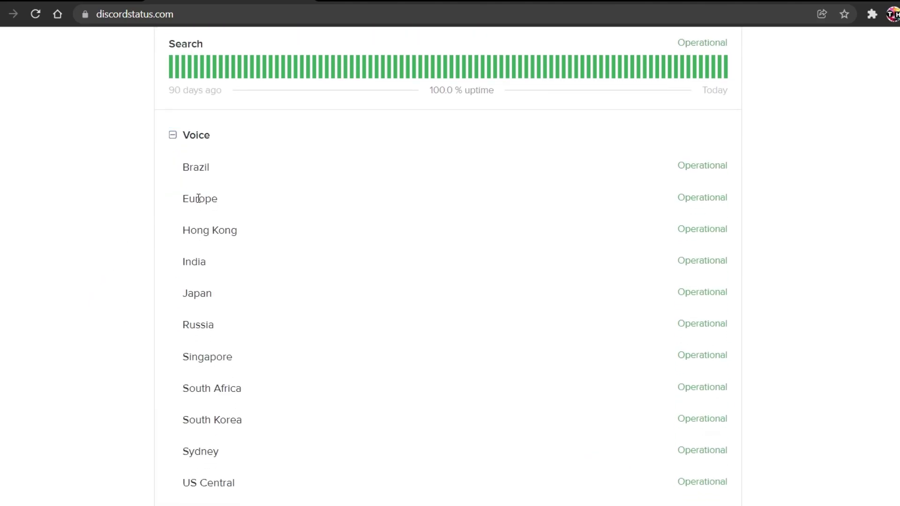
{"action": "left_click_drag", "start_coordinate": [675, 202], "coordinate": [698, 199]}
{"action": "left_click", "coordinate": [697, 199]}
{"action": "scroll", "coordinate": [334, 249], "scroll_direction": "down", "scroll_amount": 1}
{"action": "scroll", "coordinate": [334, 249], "scroll_direction": "down", "scroll_amount": 3}
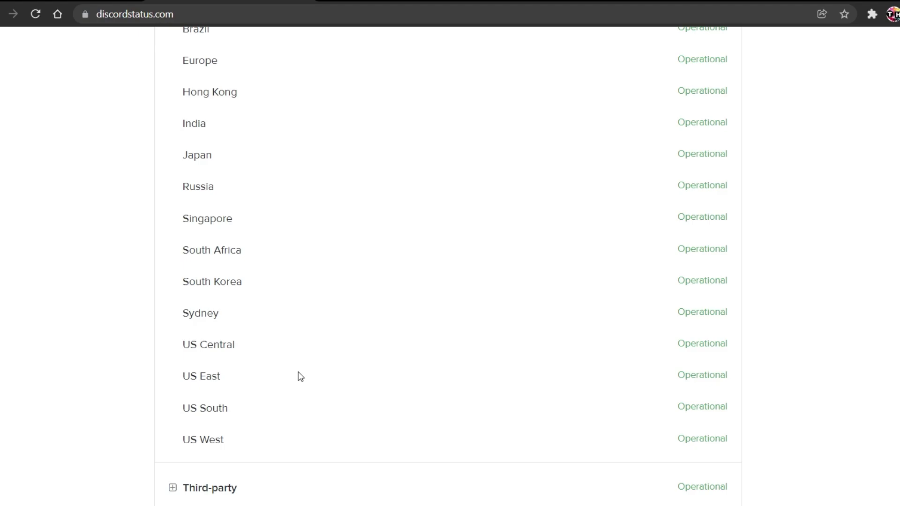
{"action": "scroll", "coordinate": [301, 377], "scroll_direction": "up", "scroll_amount": 2}
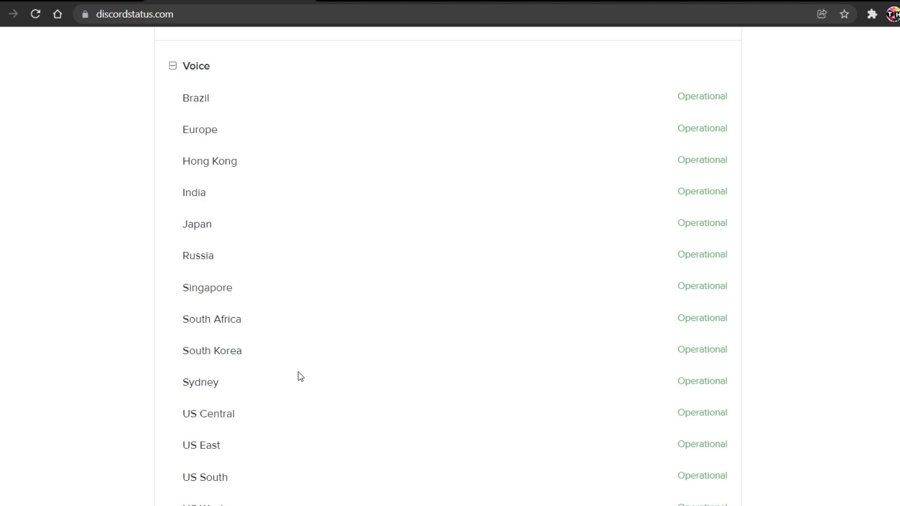
{"action": "left_click", "coordinate": [172, 67]}
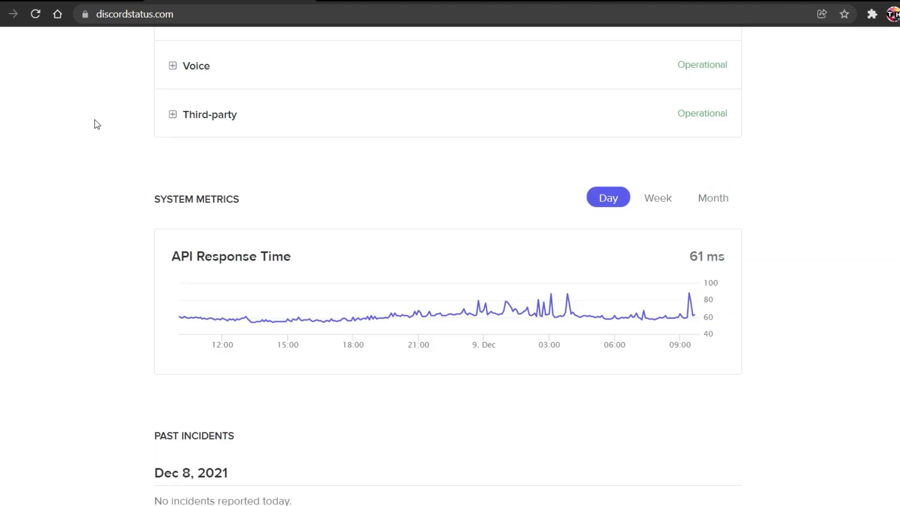
{"action": "scroll", "coordinate": [81, 150], "scroll_direction": "down", "scroll_amount": 5}
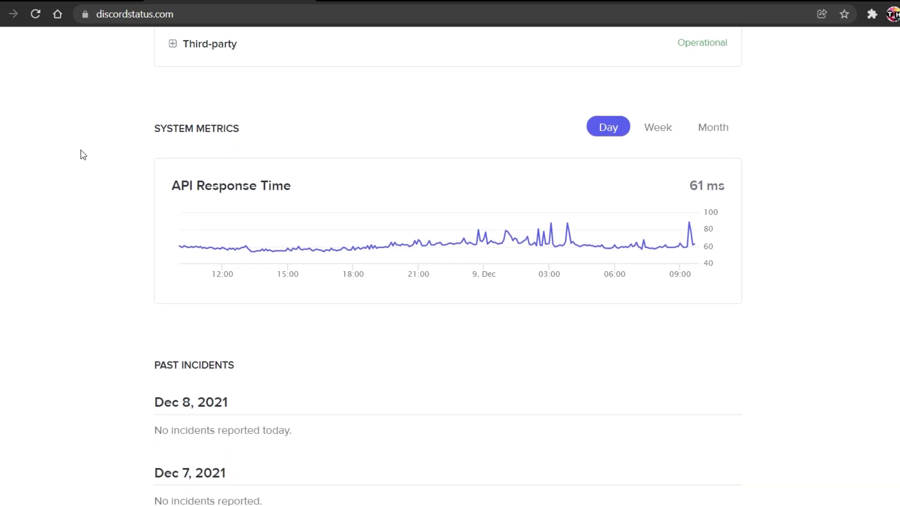
{"action": "scroll", "coordinate": [80, 151], "scroll_direction": "up", "scroll_amount": 5}
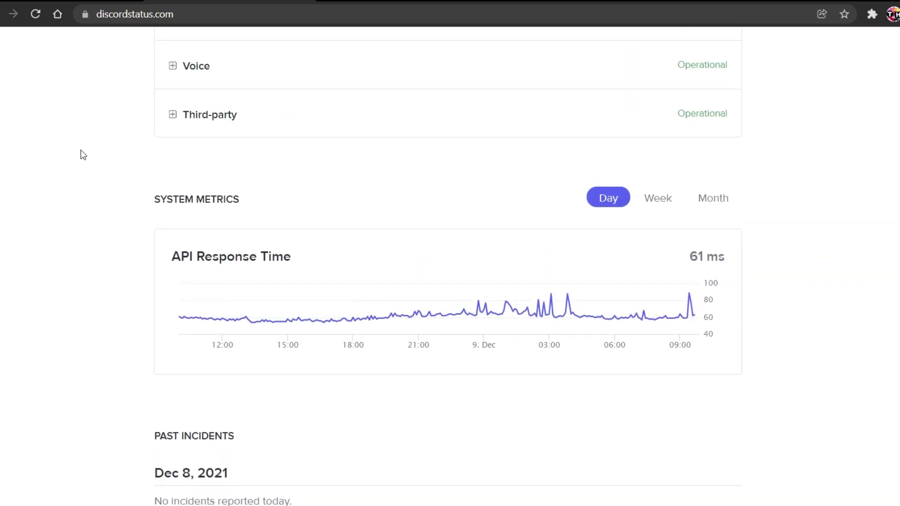
{"action": "scroll", "coordinate": [81, 151], "scroll_direction": "up", "scroll_amount": 10}
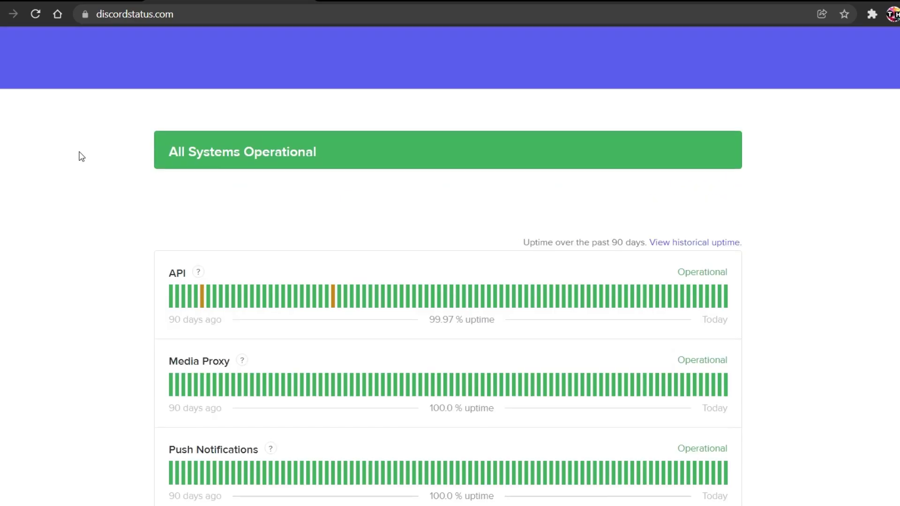
{"action": "scroll", "coordinate": [79, 152], "scroll_direction": "up", "scroll_amount": 3}
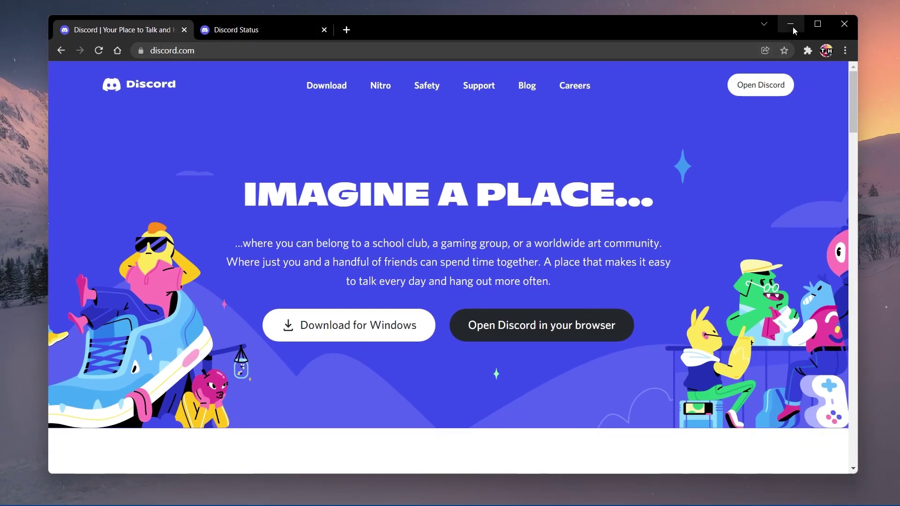
Minimize Chrome and bring up the Discord app on the Tech How #logs channel
{"action": "left_click", "coordinate": [792, 27]}
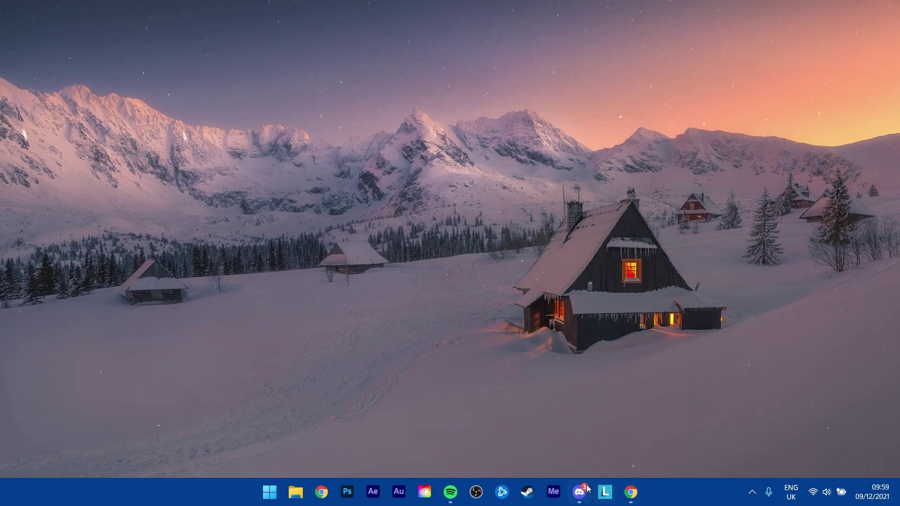
{"action": "left_click", "coordinate": [580, 492]}
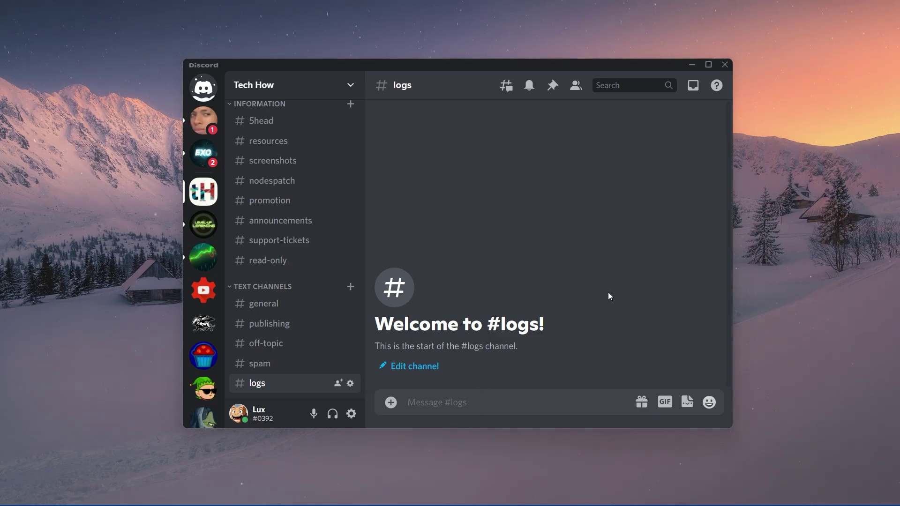
Minimize Discord, open Task Manager from search, and select the Discord (32 bit) process to end
{"action": "left_click", "coordinate": [692, 64]}
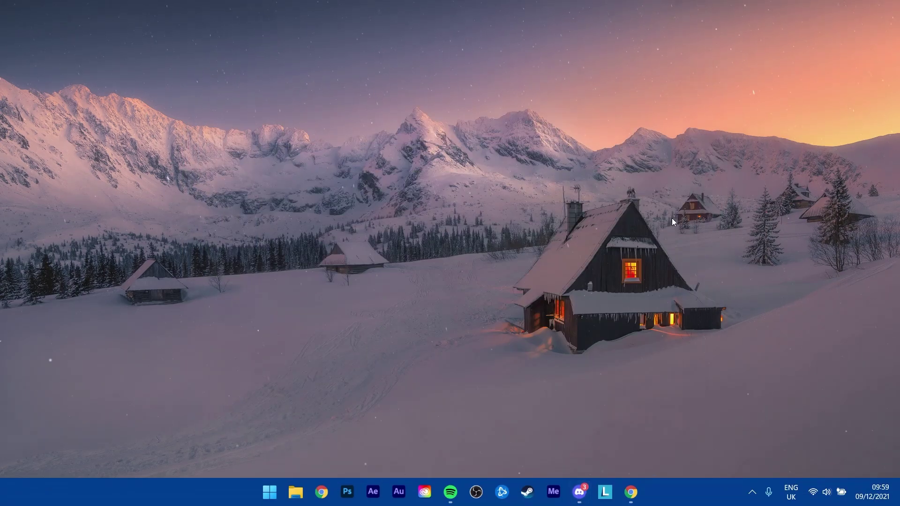
{"action": "key", "text": "super"}
{"action": "type", "text": "task"}
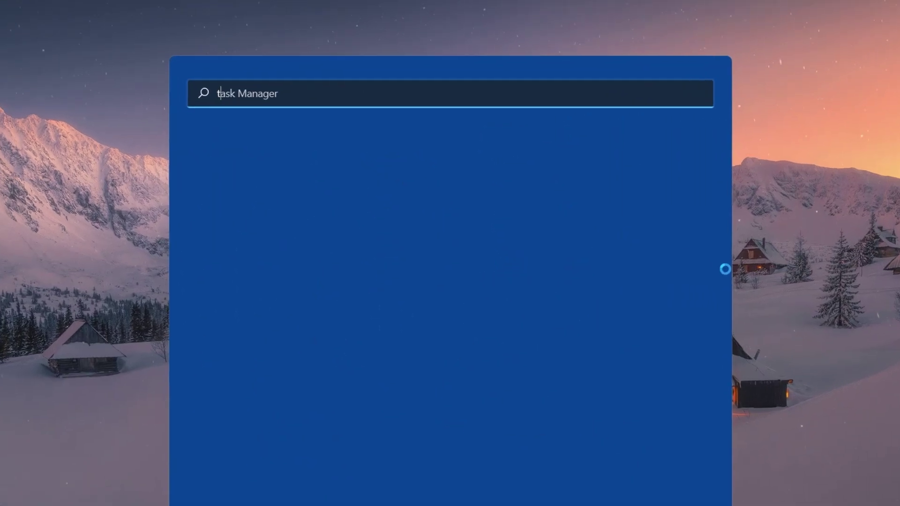
{"action": "type", "text": " manager"}
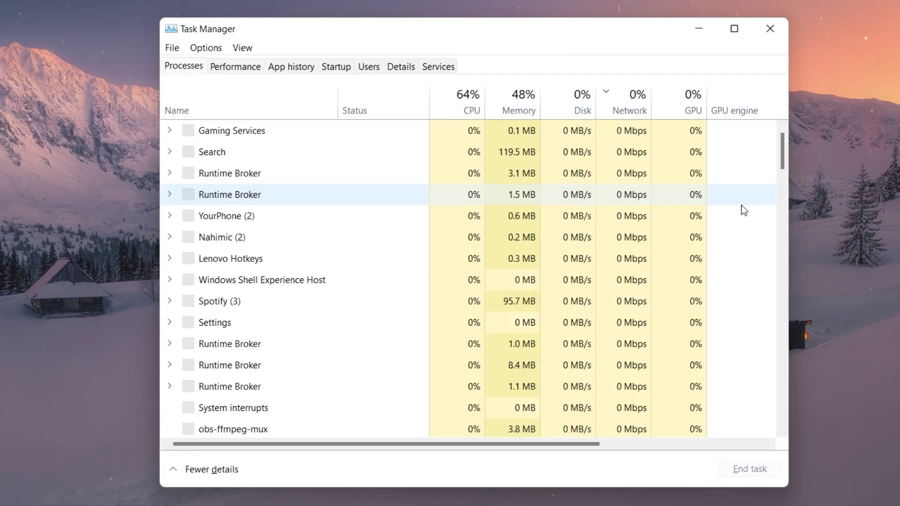
{"action": "left_click", "coordinate": [192, 67]}
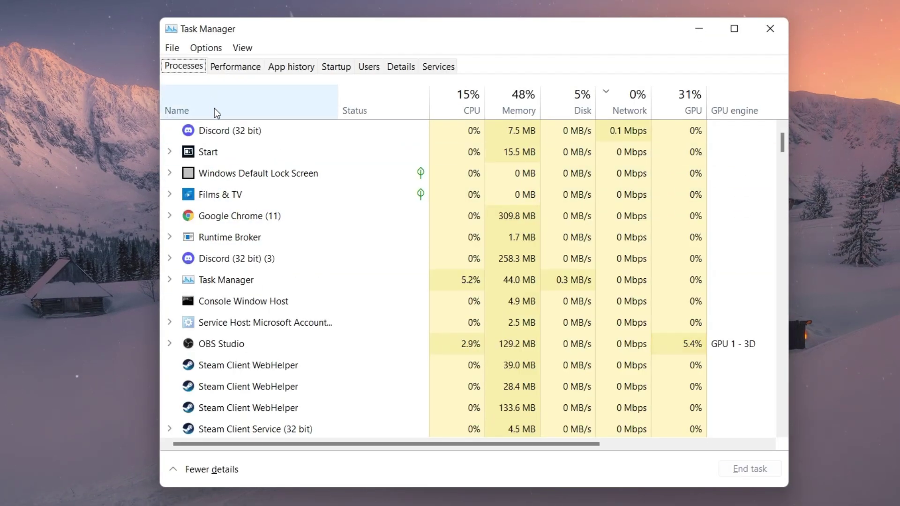
{"action": "left_click", "coordinate": [288, 150]}
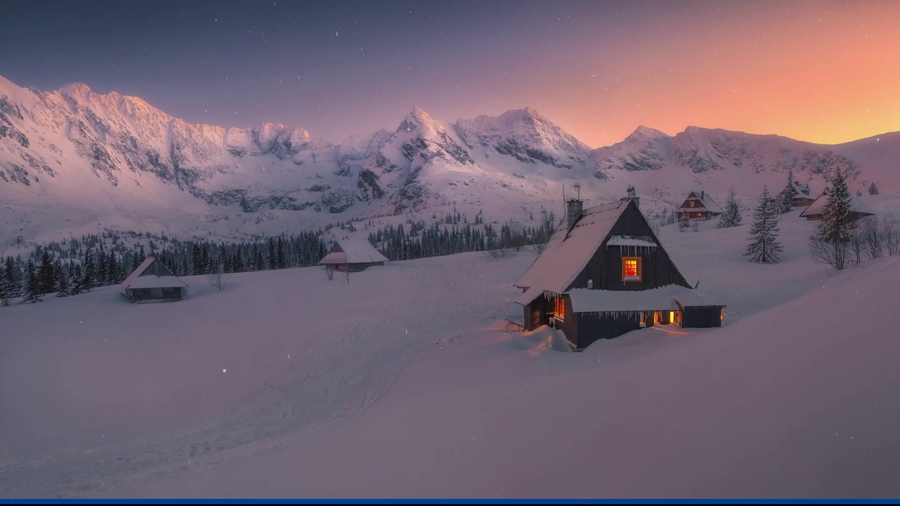
Open Discord in the browser from discord.com, confirm the Friends page loads, then minimize Chrome
{"action": "left_click", "coordinate": [631, 490]}
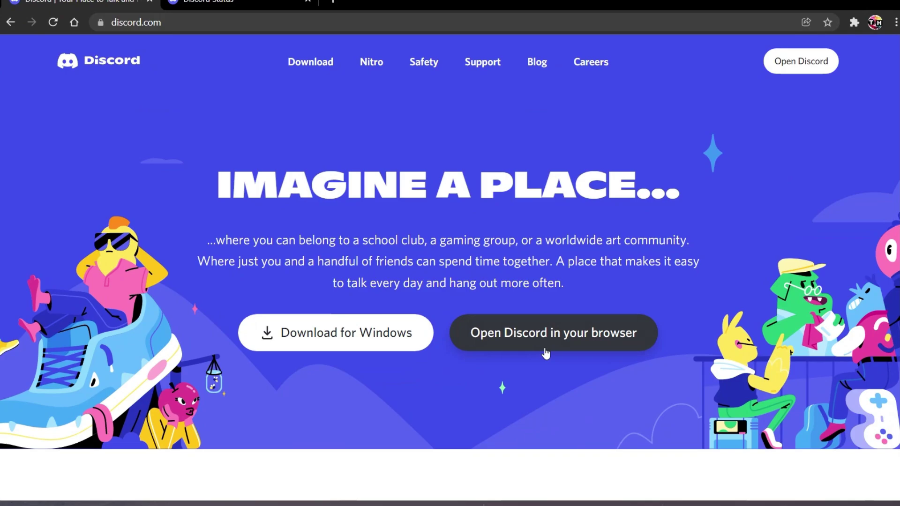
{"action": "left_click", "coordinate": [546, 353]}
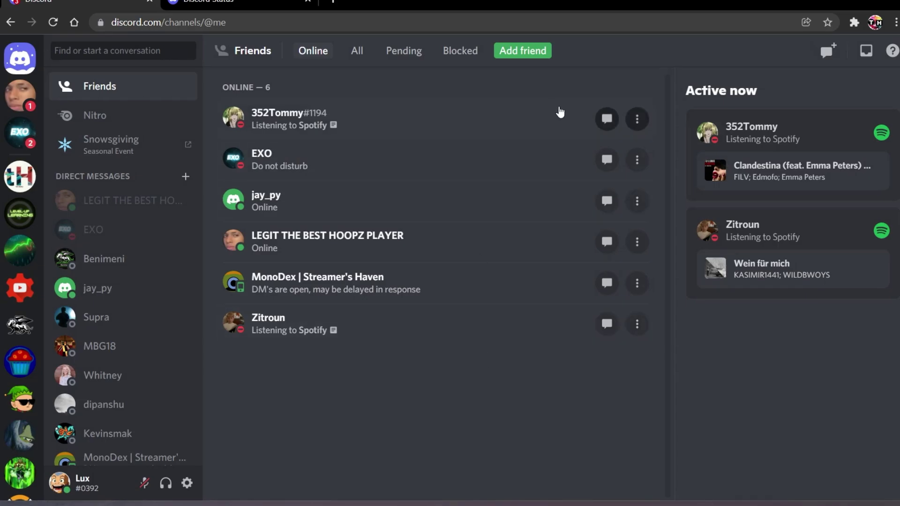
{"action": "left_click", "coordinate": [836, 4]}
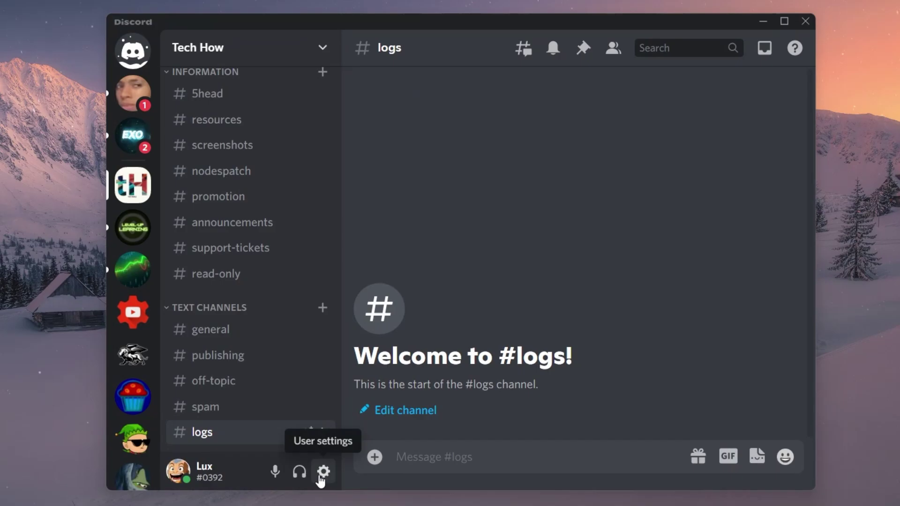
Switch off Quality of Service high packet priority in Voice & video settings, then close settings
{"action": "left_click", "coordinate": [319, 475]}
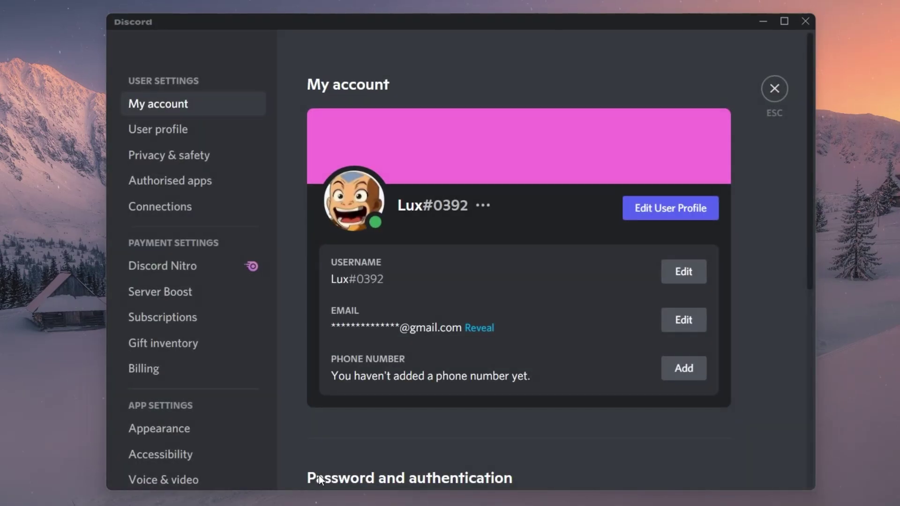
{"action": "scroll", "coordinate": [228, 426], "scroll_direction": "down", "scroll_amount": 1}
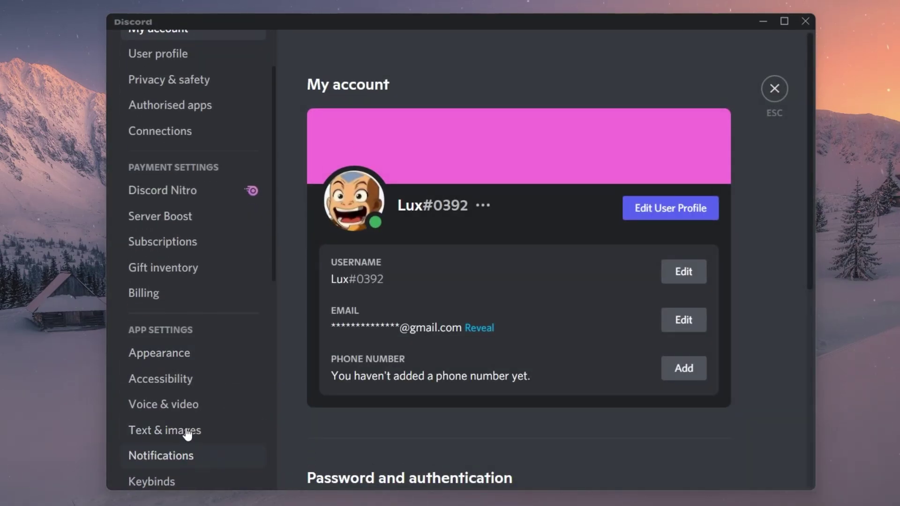
{"action": "left_click", "coordinate": [190, 410]}
{"action": "scroll", "coordinate": [293, 371], "scroll_direction": "down", "scroll_amount": 10}
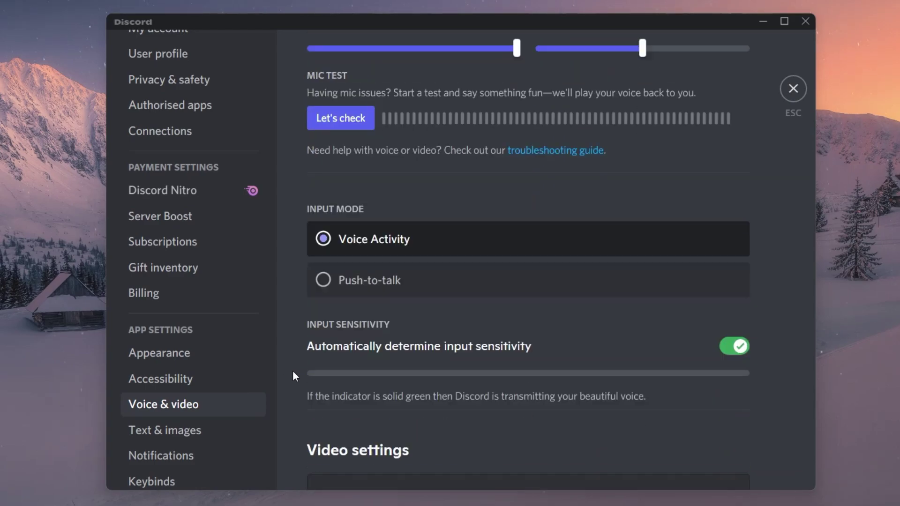
{"action": "scroll", "coordinate": [293, 370], "scroll_direction": "down", "scroll_amount": 15}
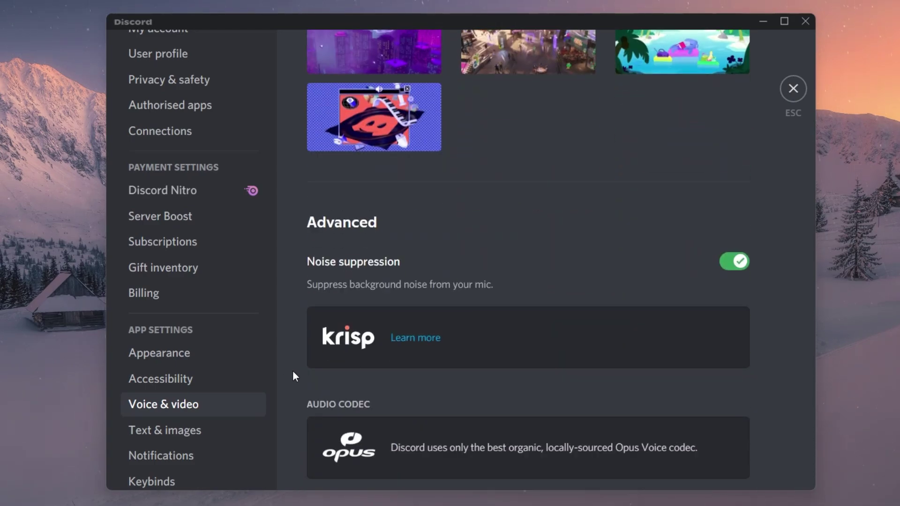
{"action": "scroll", "coordinate": [293, 372], "scroll_direction": "down", "scroll_amount": 10}
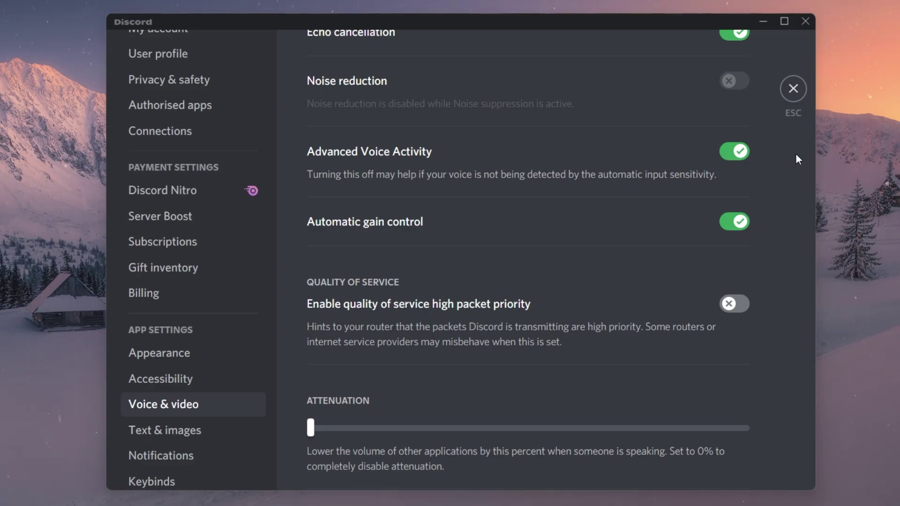
{"action": "left_click", "coordinate": [794, 88]}
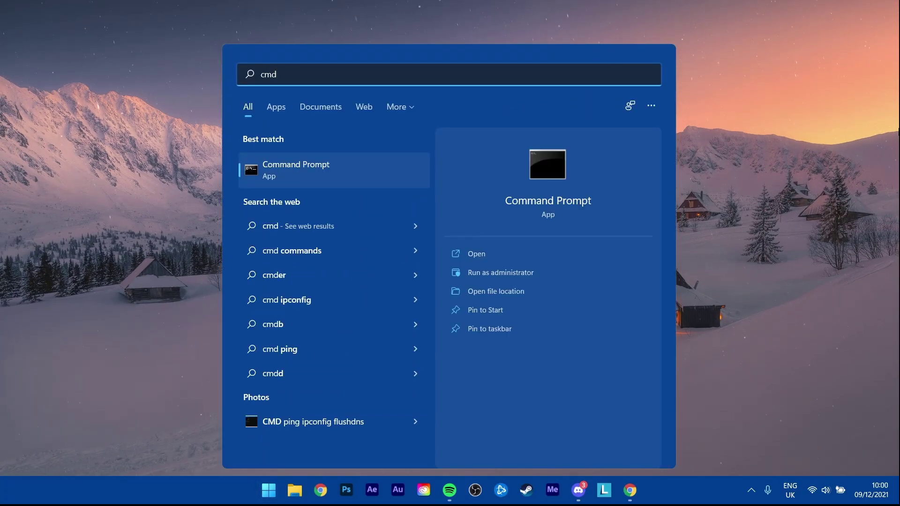
Open Command Prompt and run ipconfig /flushdns to clear the DNS resolver cache
{"action": "key", "text": "Return"}
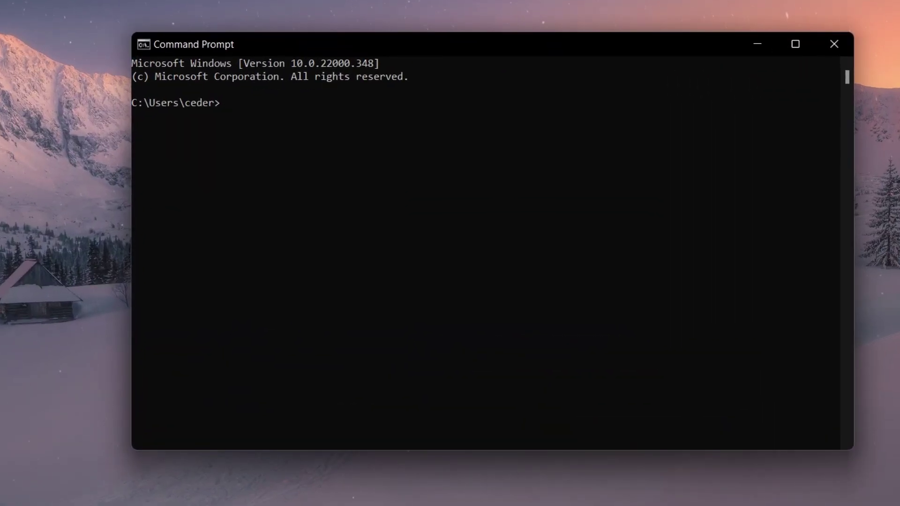
{"action": "type", "text": "ipconfig /fl"}
{"action": "type", "text": "ushdns"}
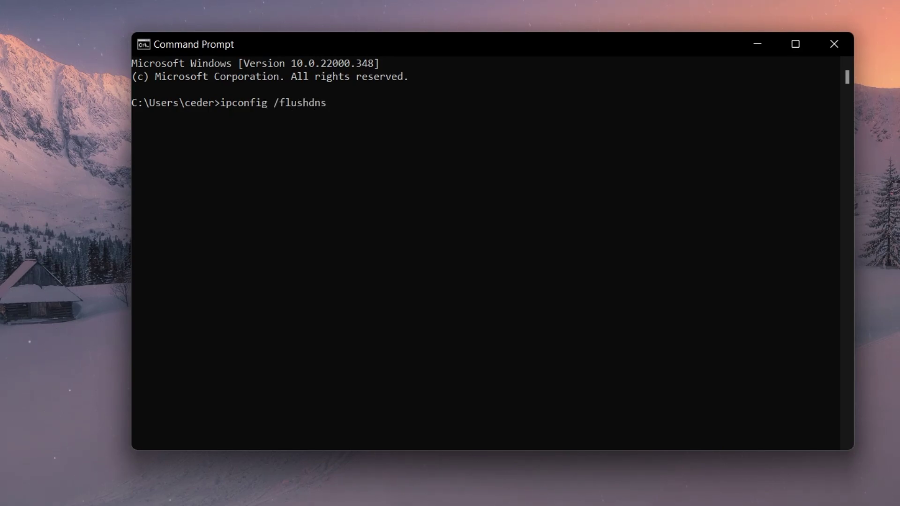
{"action": "key", "text": "Return"}
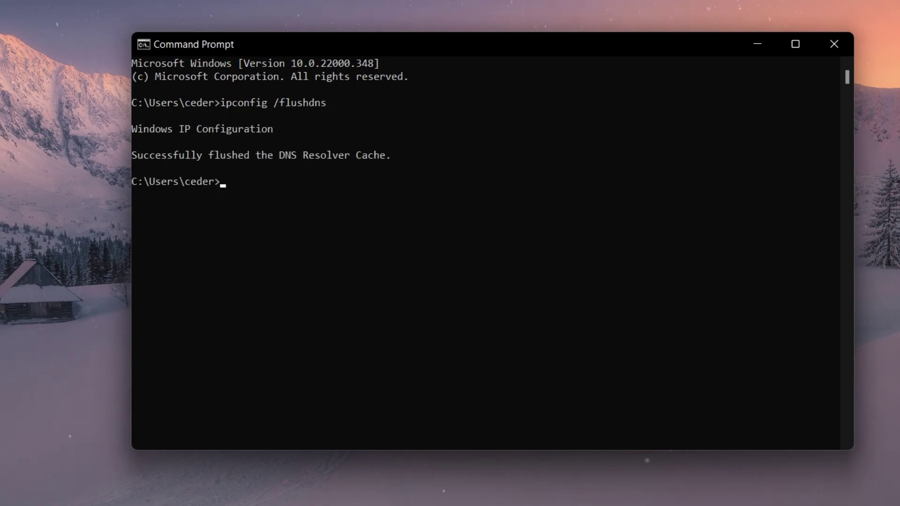